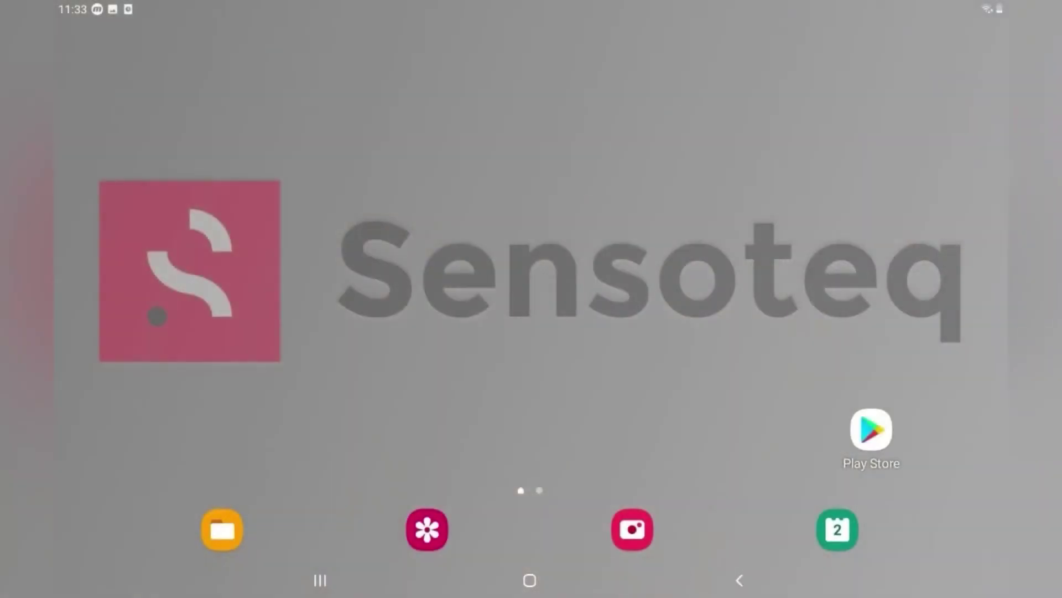
Step: Launch Sensoteq Chi without signing in and start a Quick Stroke Analysis measurement
{"action": "left_click_drag", "start_coordinate": [550, 558], "coordinate": [551, 332]}
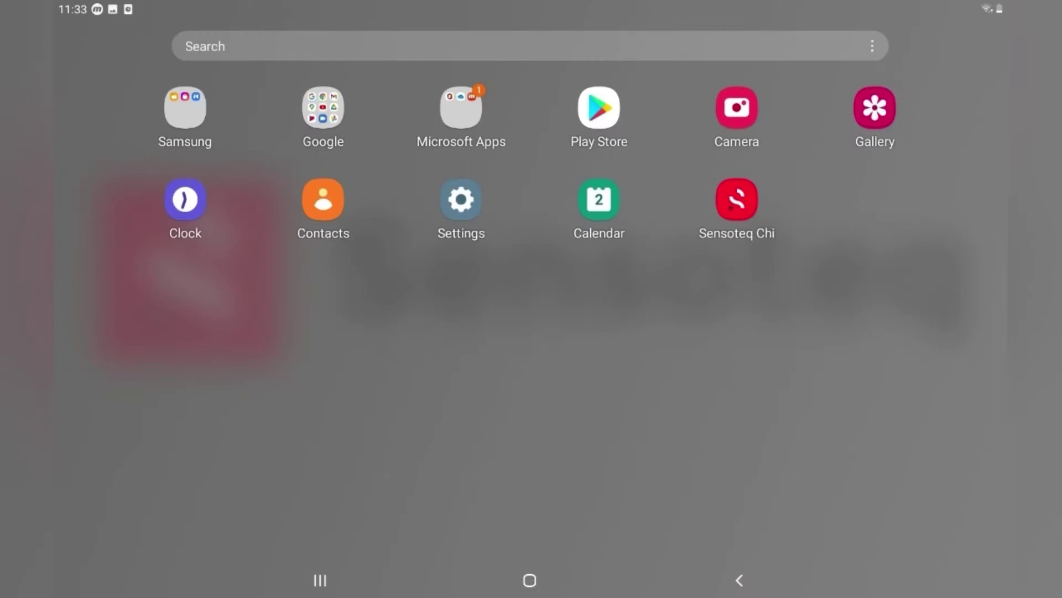
{"action": "left_click", "coordinate": [737, 199]}
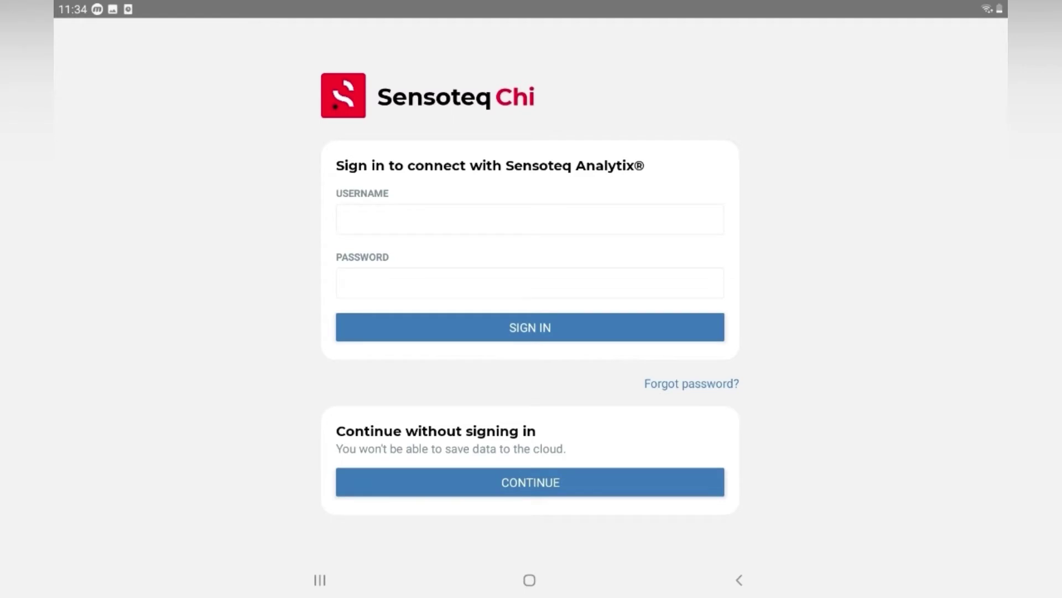
{"action": "left_click", "coordinate": [591, 483]}
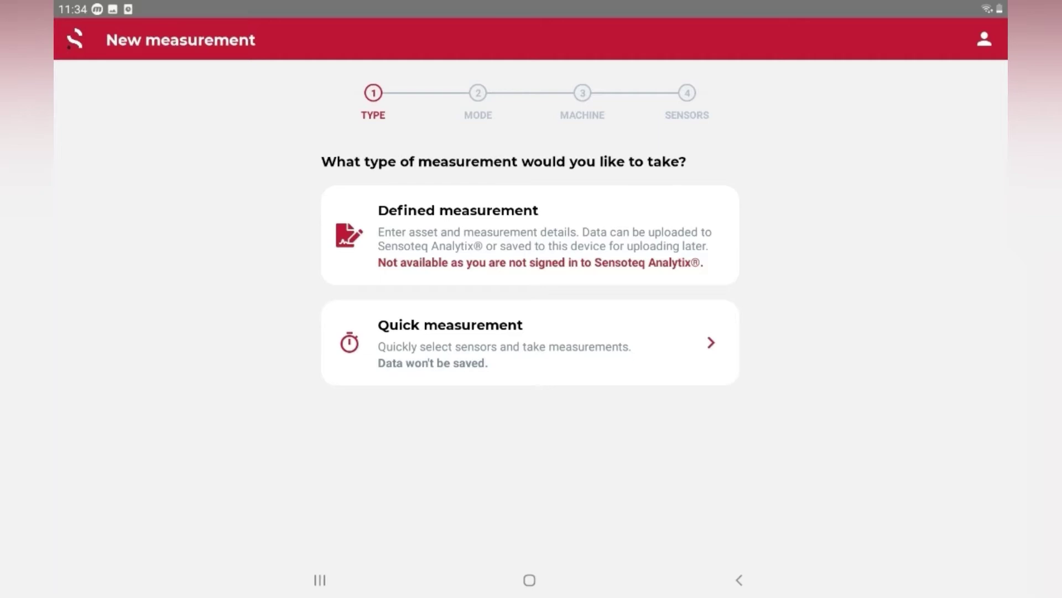
{"action": "left_click", "coordinate": [660, 360]}
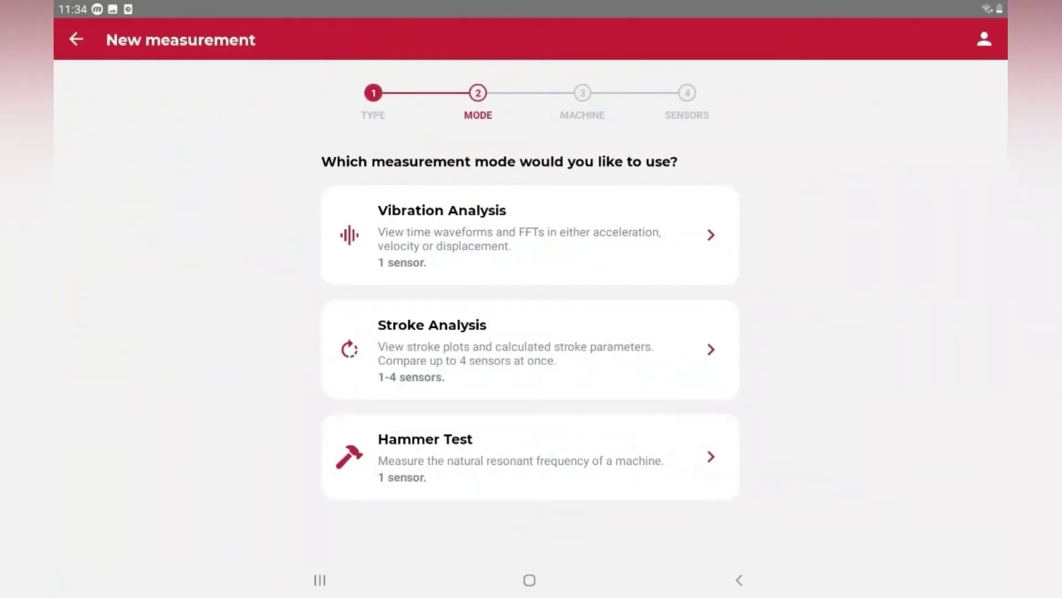
{"action": "left_click", "coordinate": [673, 363]}
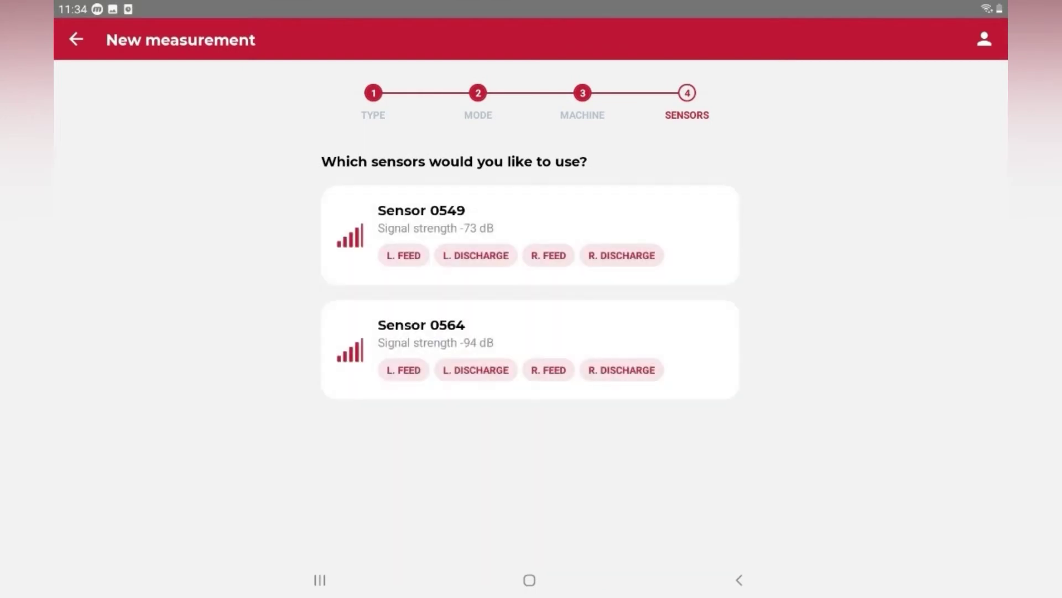
{"action": "scroll", "coordinate": [529, 291], "scroll_direction": "down", "scroll_amount": 3}
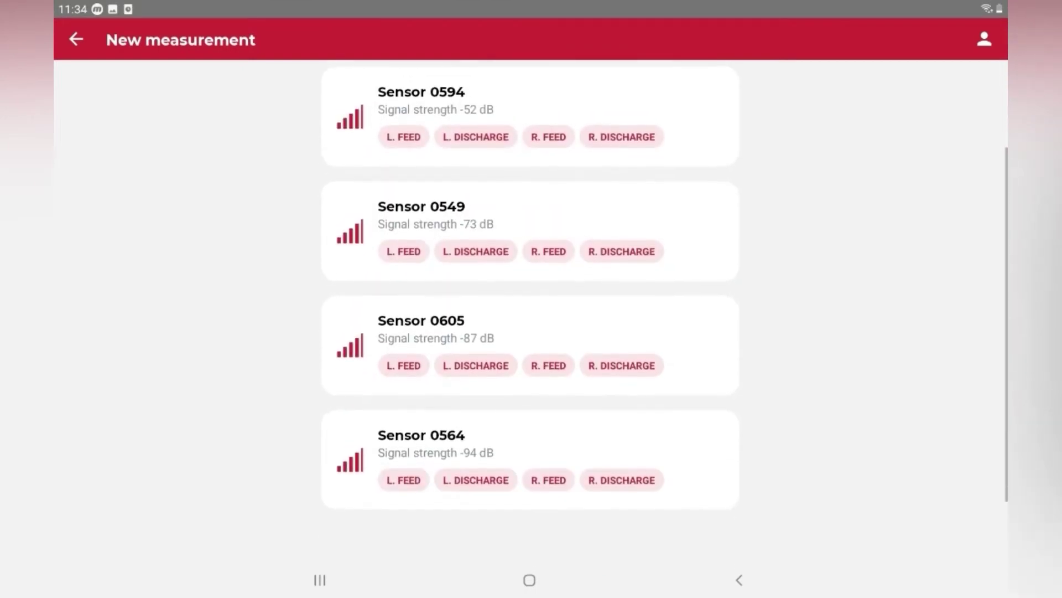
{"action": "scroll", "coordinate": [529, 299], "scroll_direction": "up", "scroll_amount": 1}
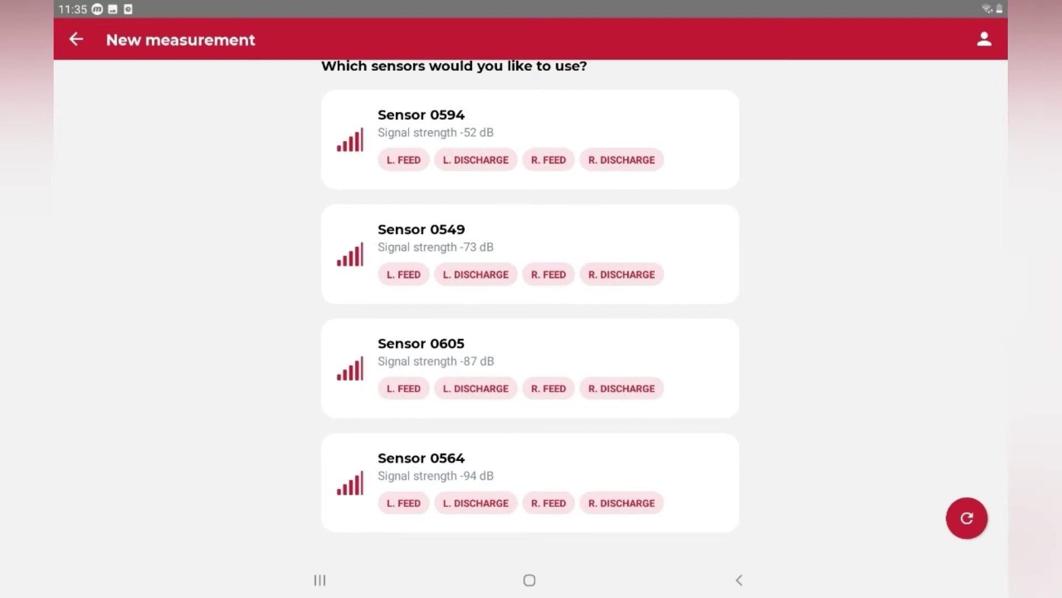
Step: Assign 0605 R. Discharge, 0564 L. Discharge, 0594 L. Feed, 0549 R. Feed, then start measuring
{"action": "left_click", "coordinate": [621, 388]}
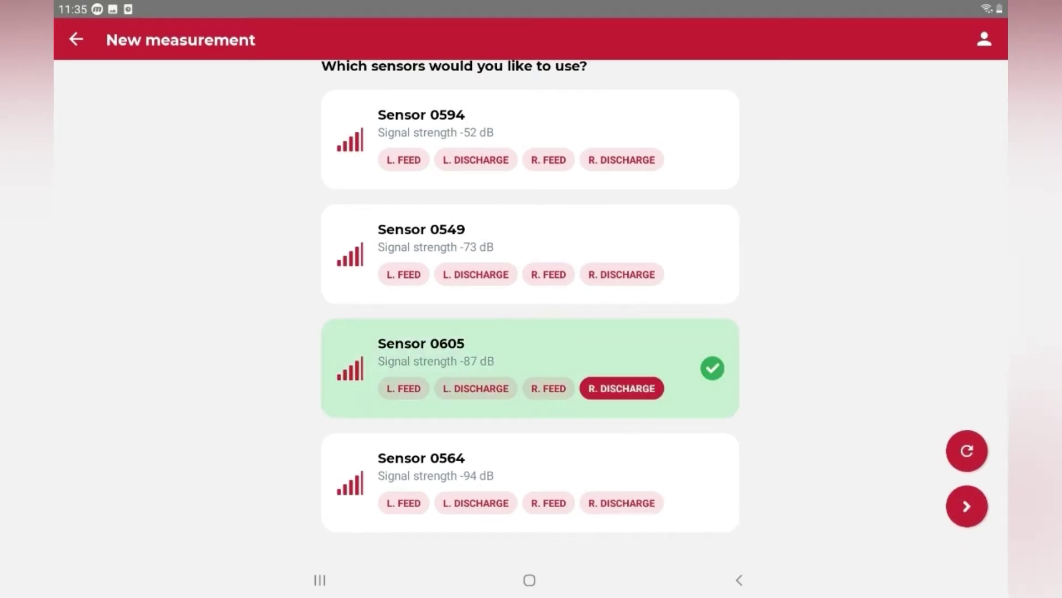
{"action": "left_click", "coordinate": [476, 502]}
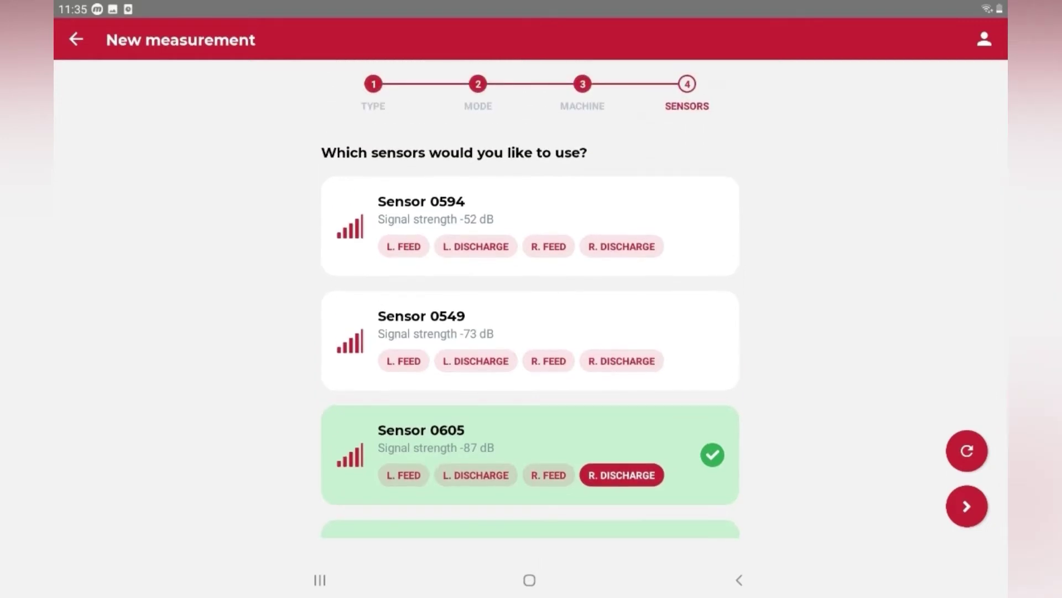
{"action": "left_click", "coordinate": [403, 246]}
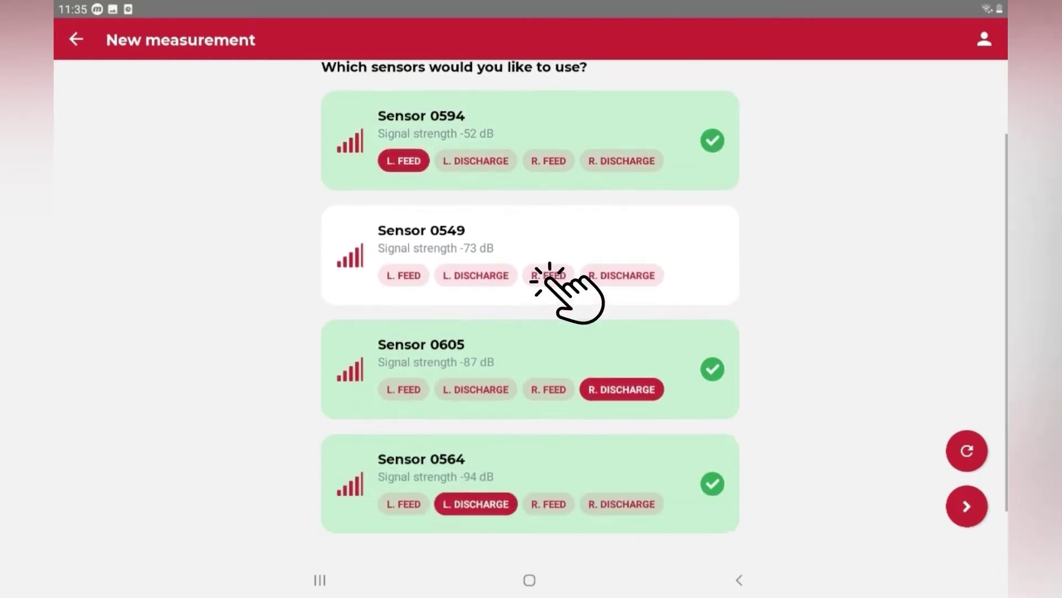
{"action": "left_click", "coordinate": [548, 277]}
{"action": "left_click", "coordinate": [966, 506]}
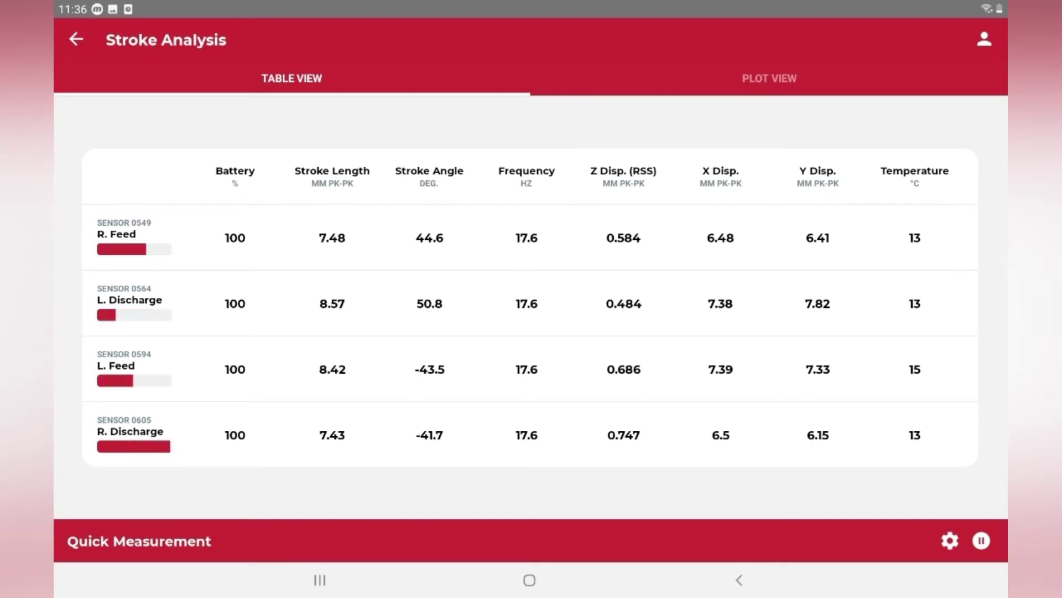
Step: Switch to Plot View to see each sensor's live stroke length, G-force and frequency
{"action": "left_click", "coordinate": [835, 76]}
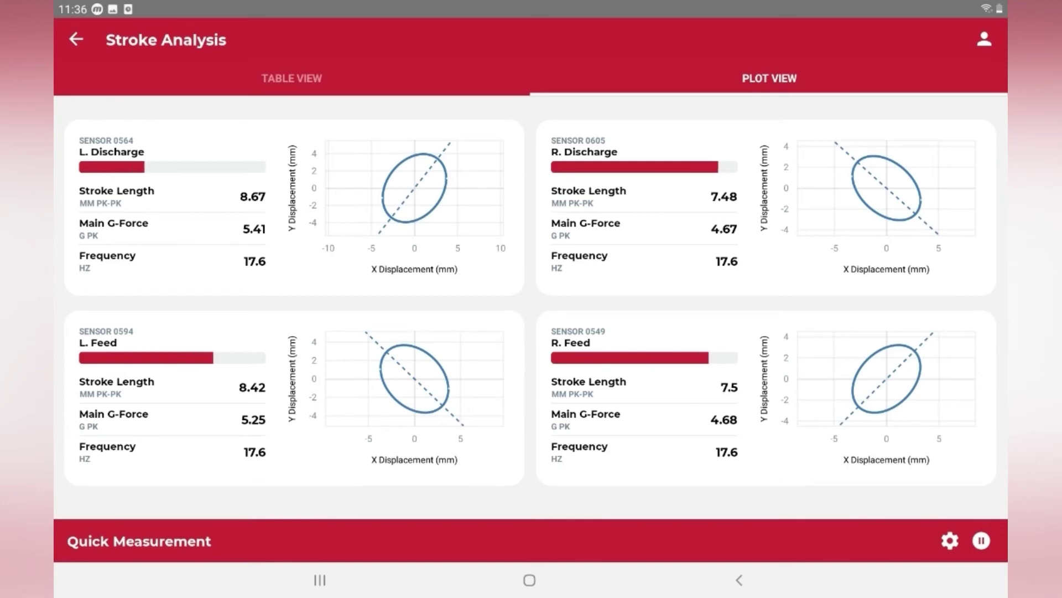
Step: Open the Plot Configuration list showing Main G-Force, Stroke Length and Frequency enabled
{"action": "left_click", "coordinate": [951, 540]}
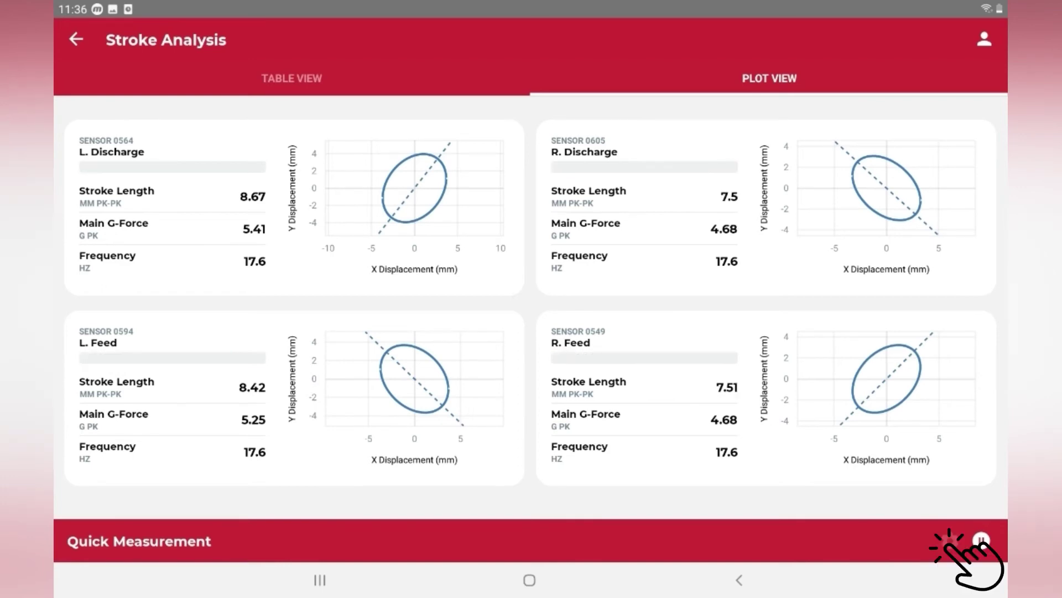
{"action": "scroll", "coordinate": [530, 332], "scroll_direction": "down", "scroll_amount": 5}
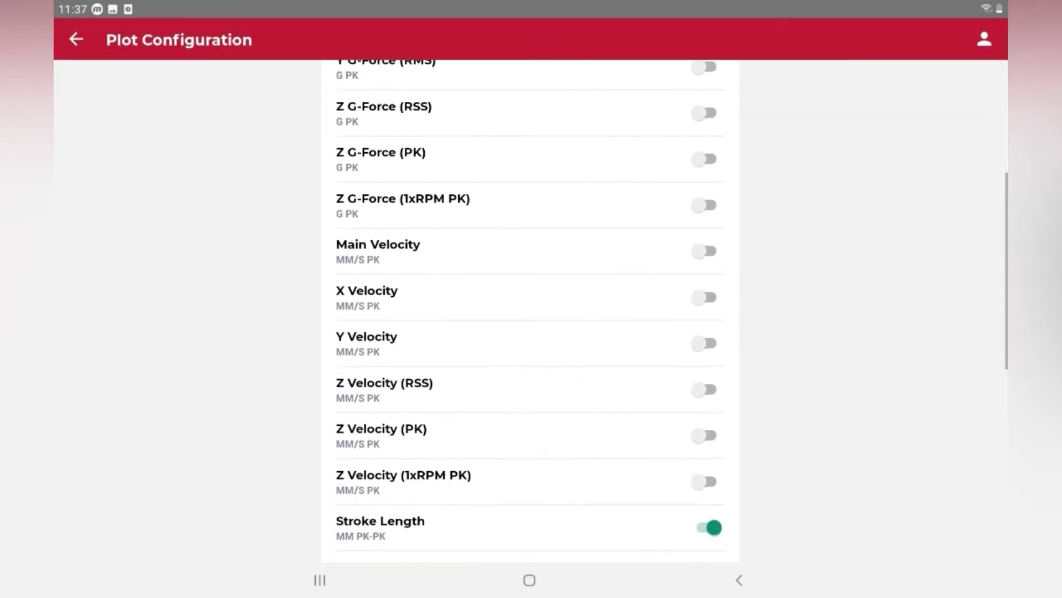
{"action": "scroll", "coordinate": [530, 332], "scroll_direction": "down", "scroll_amount": 2}
{"action": "scroll", "coordinate": [529, 332], "scroll_direction": "down", "scroll_amount": 3}
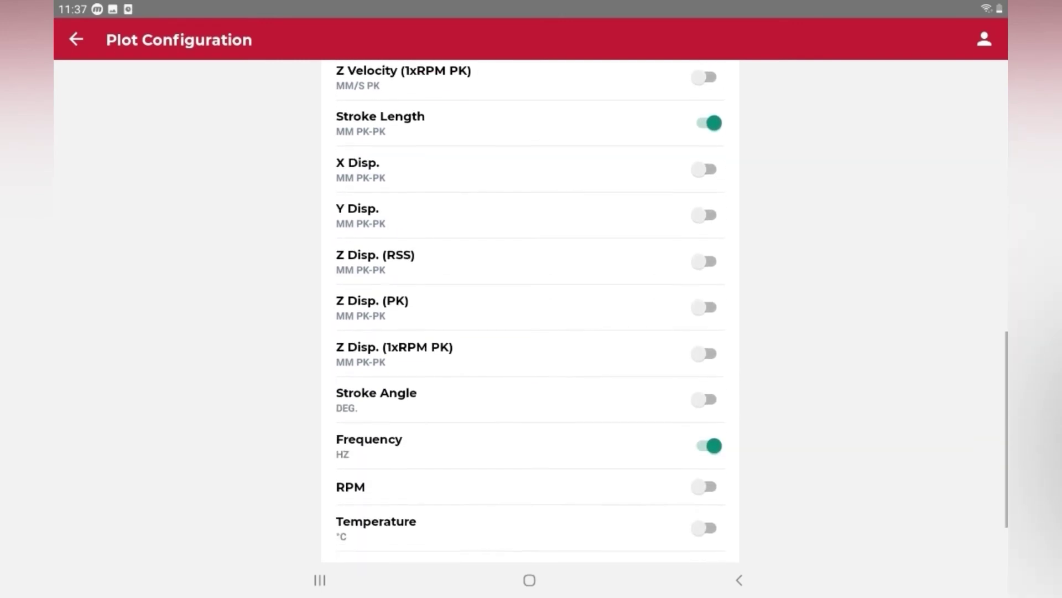
{"action": "scroll", "coordinate": [530, 311], "scroll_direction": "down", "scroll_amount": 1}
{"action": "scroll", "coordinate": [529, 311], "scroll_direction": "up", "scroll_amount": 1}
{"action": "scroll", "coordinate": [530, 311], "scroll_direction": "up", "scroll_amount": 4}
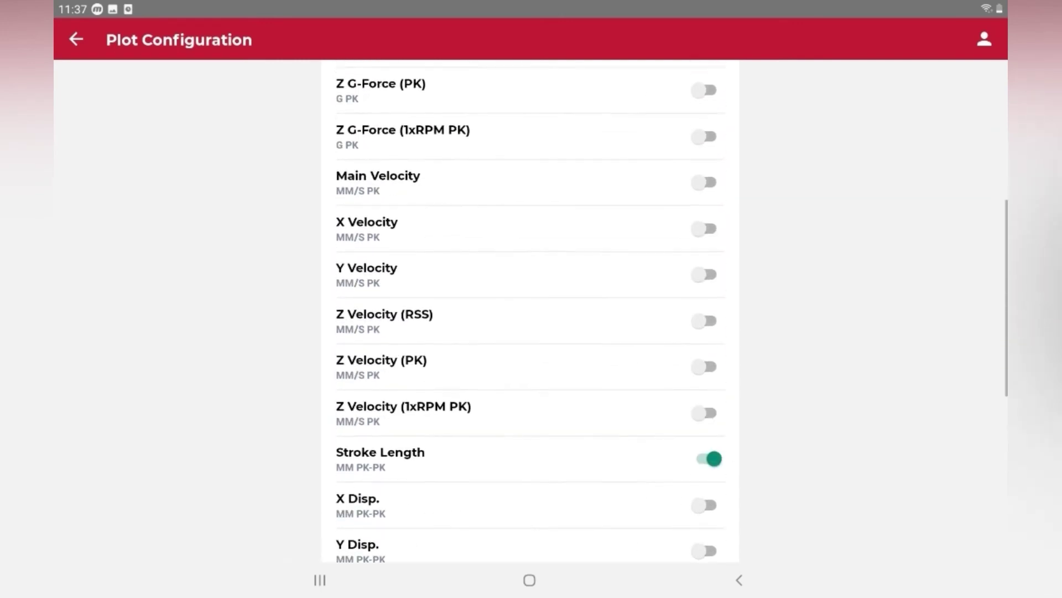
{"action": "scroll", "coordinate": [529, 312], "scroll_direction": "up", "scroll_amount": 5}
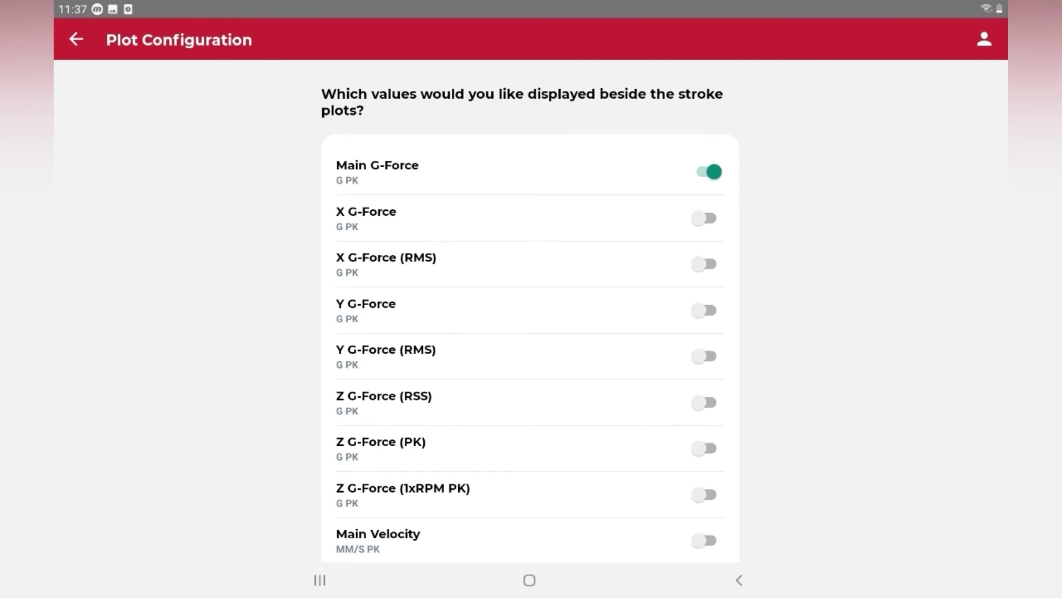
Step: Return from plot settings unchanged and show the Table View of all four sensors
{"action": "left_click", "coordinate": [76, 39]}
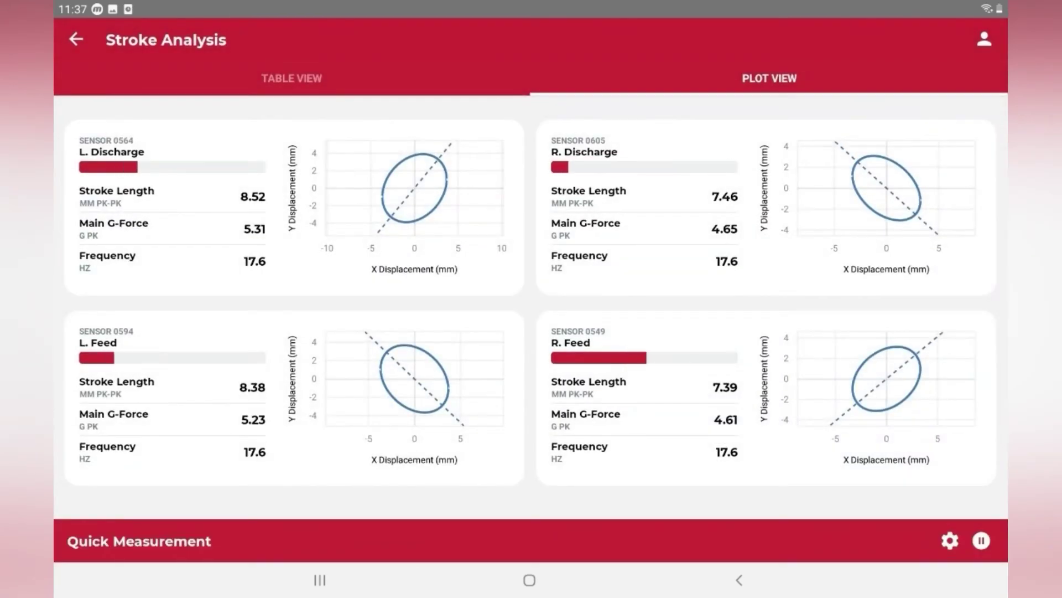
{"action": "left_click", "coordinate": [295, 78]}
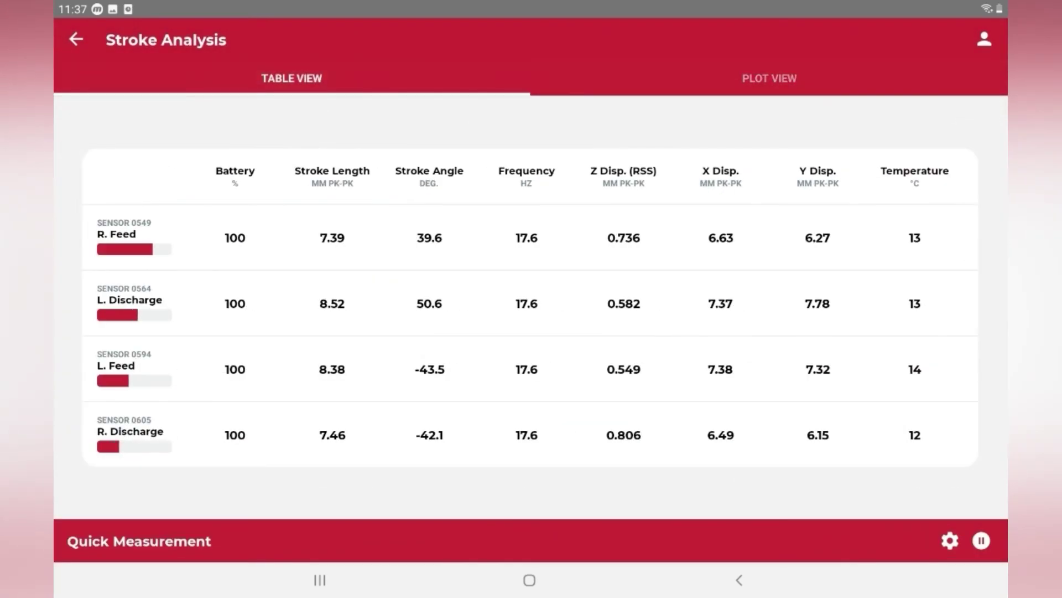